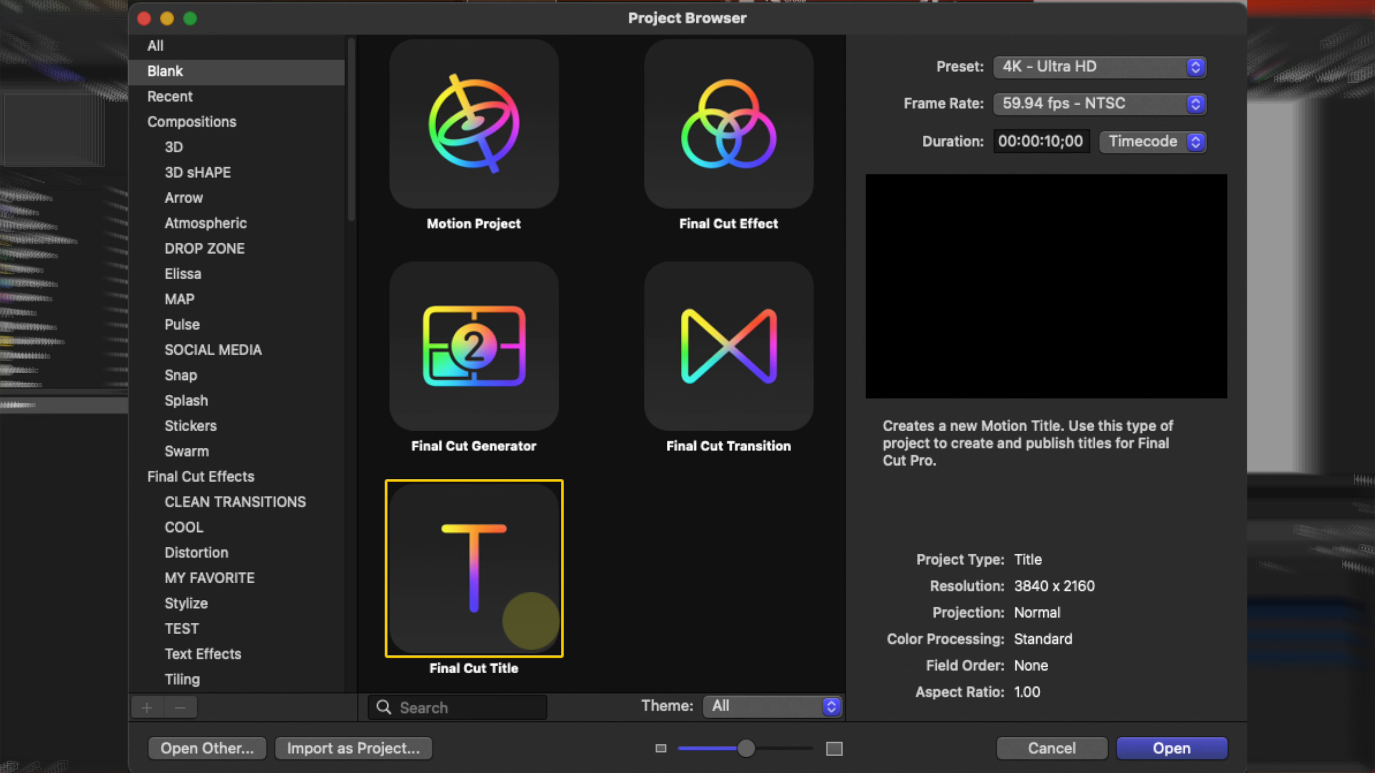
# - Create a Final Cut Title project at 4K - Ultra HD, 59.94 fps, and delete its default text and Title Background layers
pyautogui.doubleClick(531, 621)
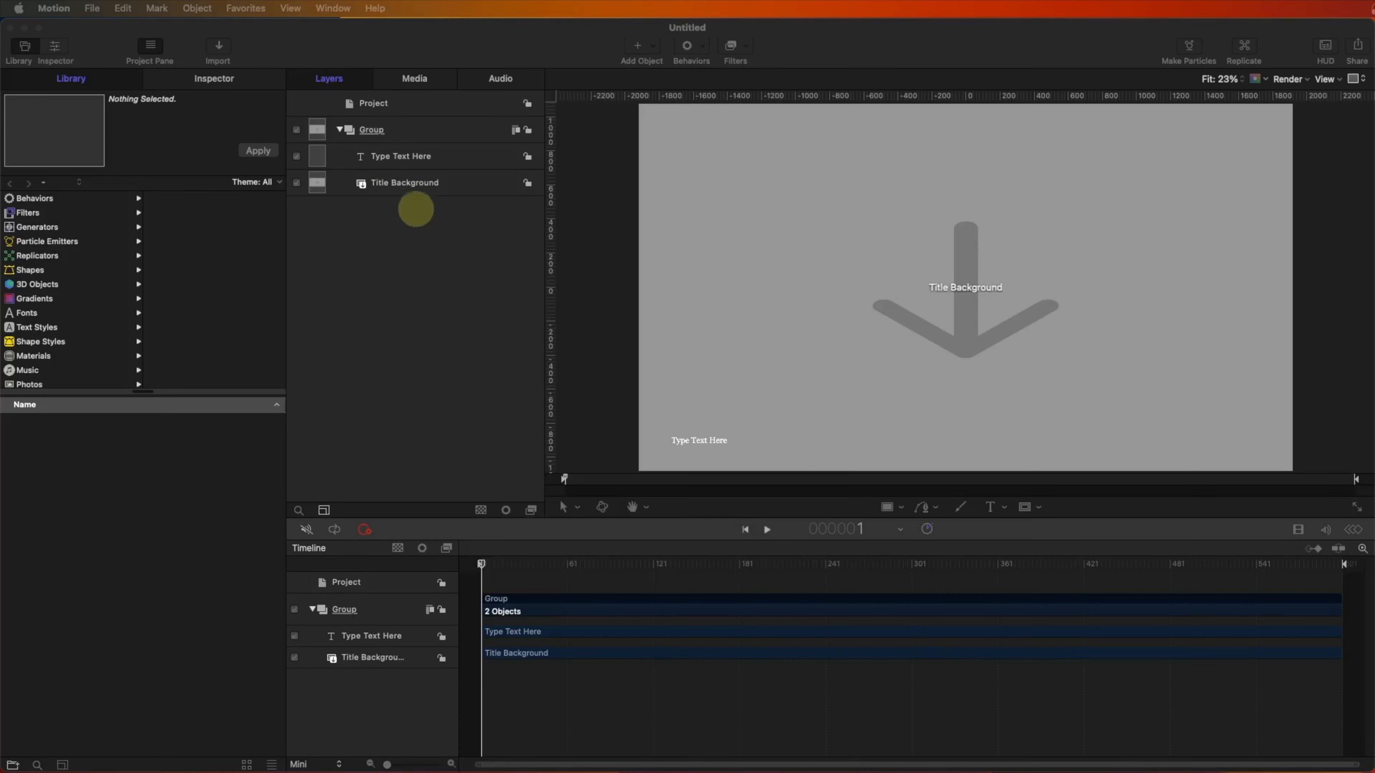
pyautogui.click(390, 183)
pyautogui.keyDown('shift'); pyautogui.click(369, 155); pyautogui.keyUp('shift')
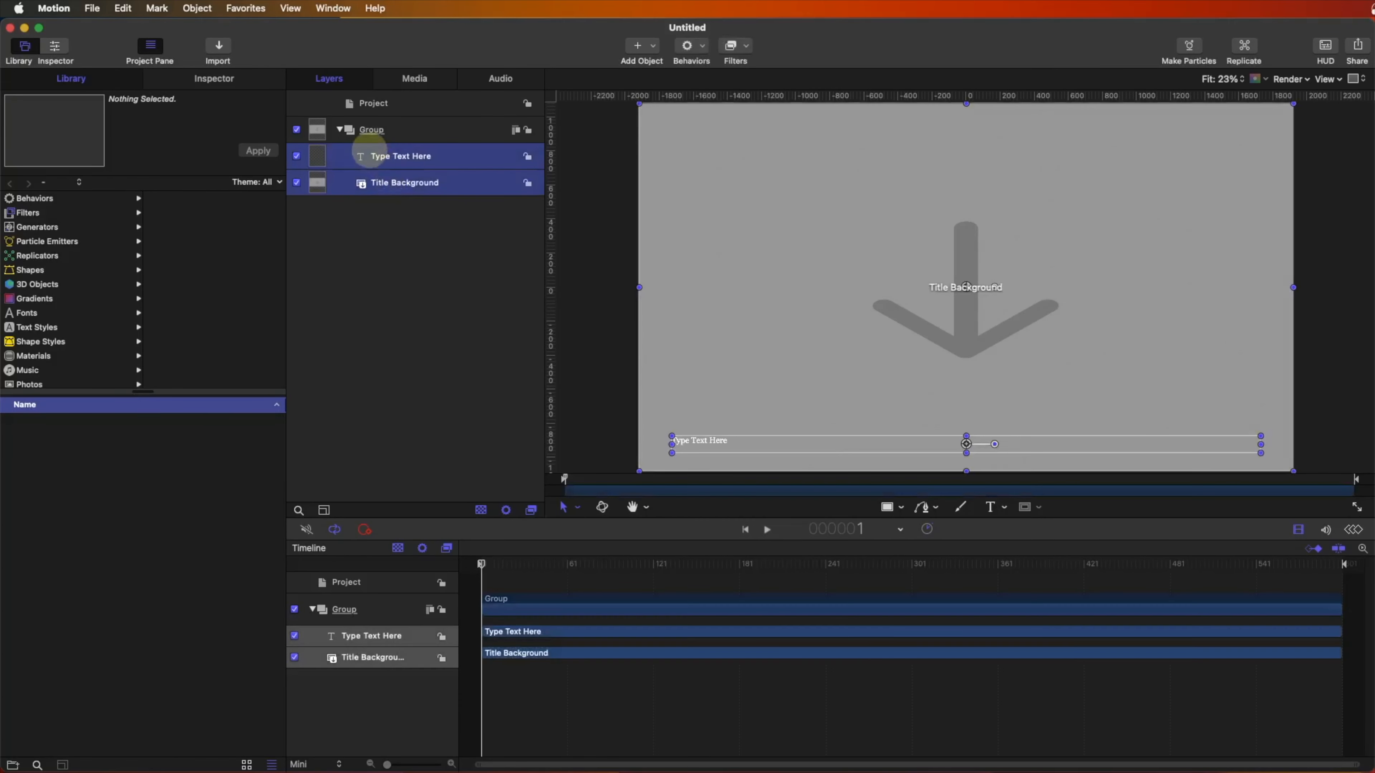
pyautogui.press('Delete')
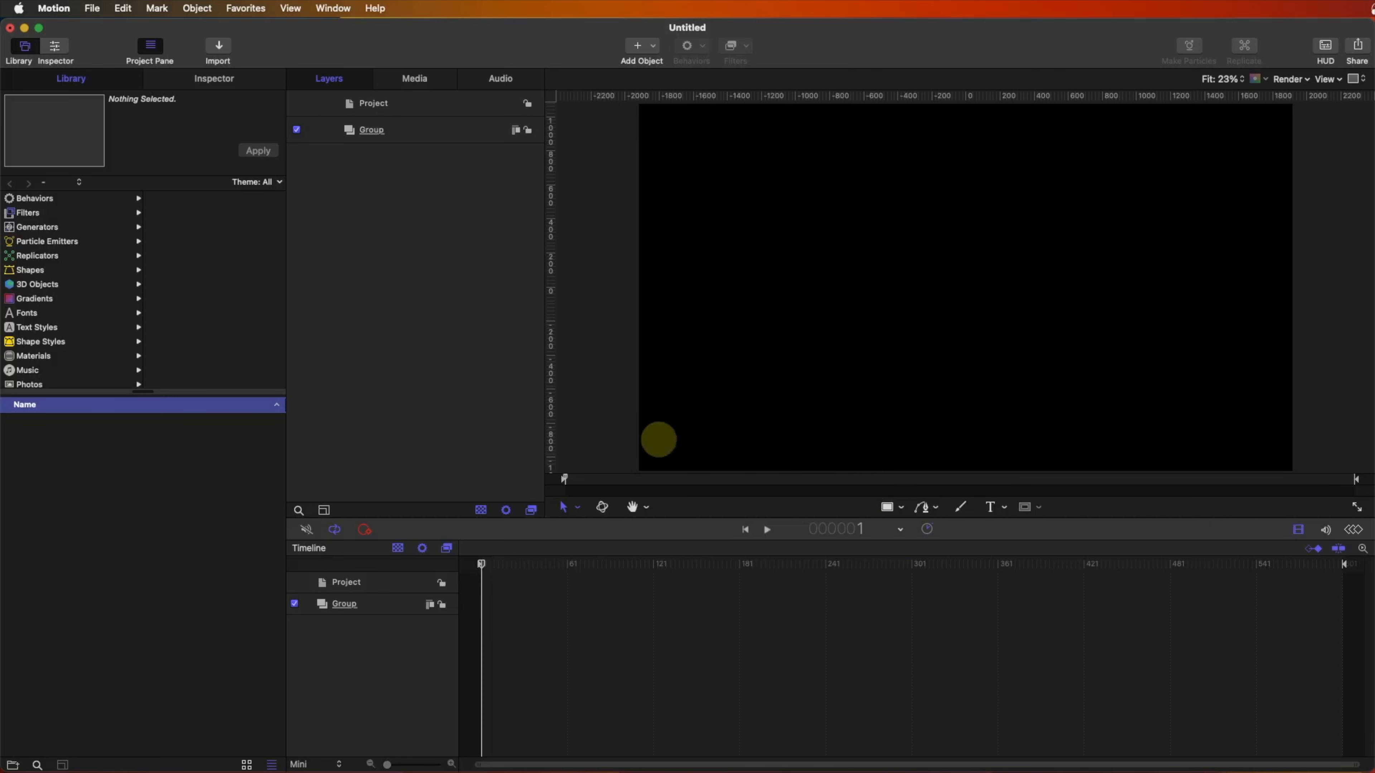
# - Draw a white circle near the canvas's lower-left corner, centred at about X -1461 px, Y -747 px
pyautogui.click(900, 507)
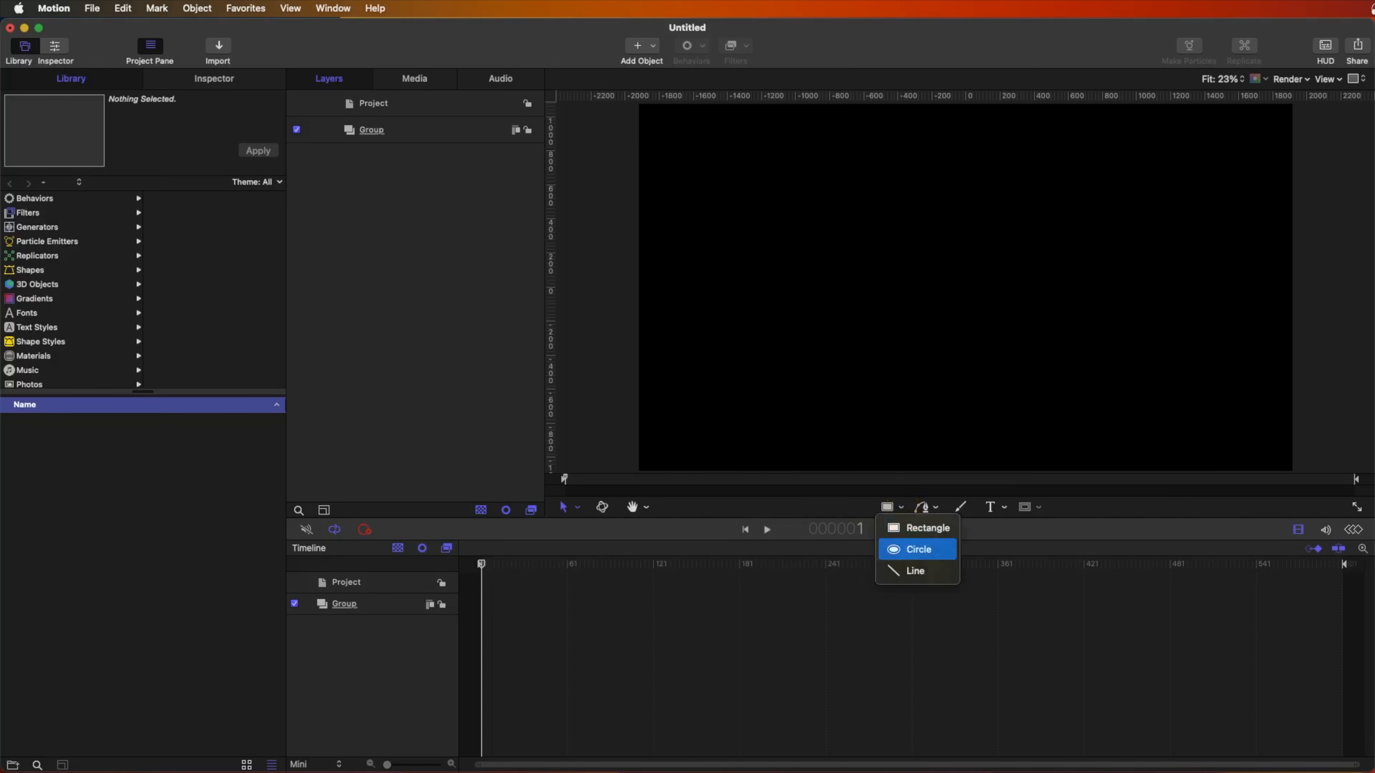
pyautogui.click(919, 549)
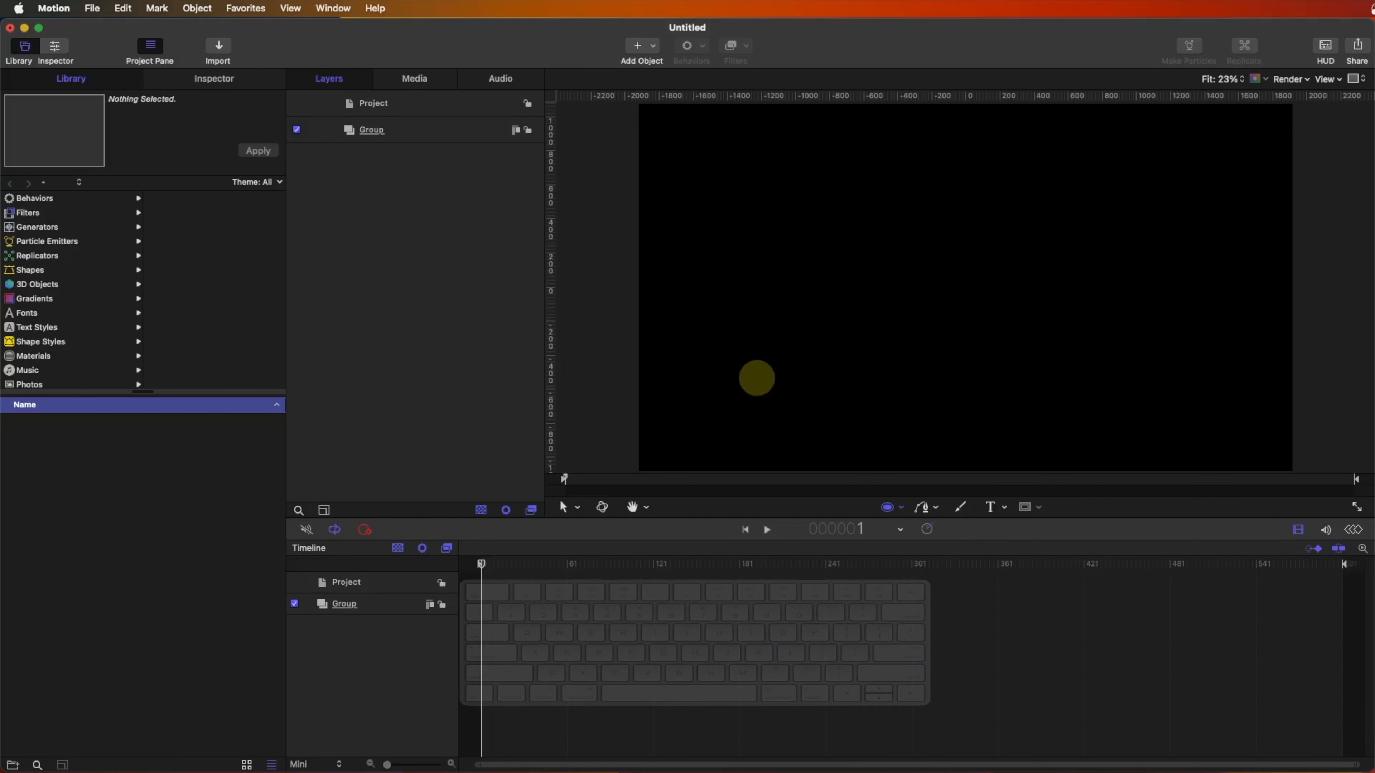
pyautogui.moveTo(758, 372); pyautogui.dragTo(681, 494)
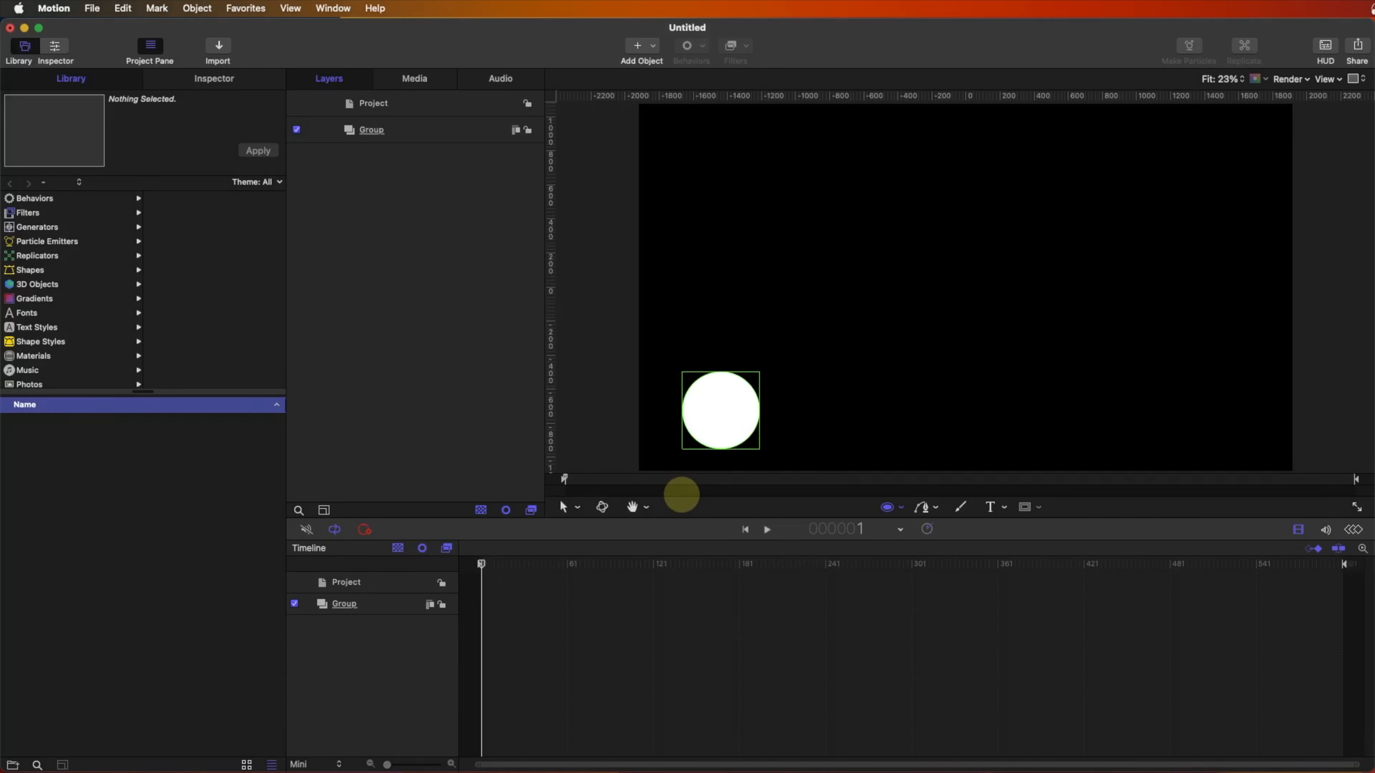
pyautogui.moveTo(681, 495)
pyautogui.mouseDown()
pyautogui.moveTo(721, 423)
pyautogui.moveTo(700, 467)
pyautogui.moveTo(770, 456)
pyautogui.moveTo(712, 451)
pyautogui.moveTo(723, 445)
pyautogui.moveTo(676, 489)
pyautogui.mouseUp()
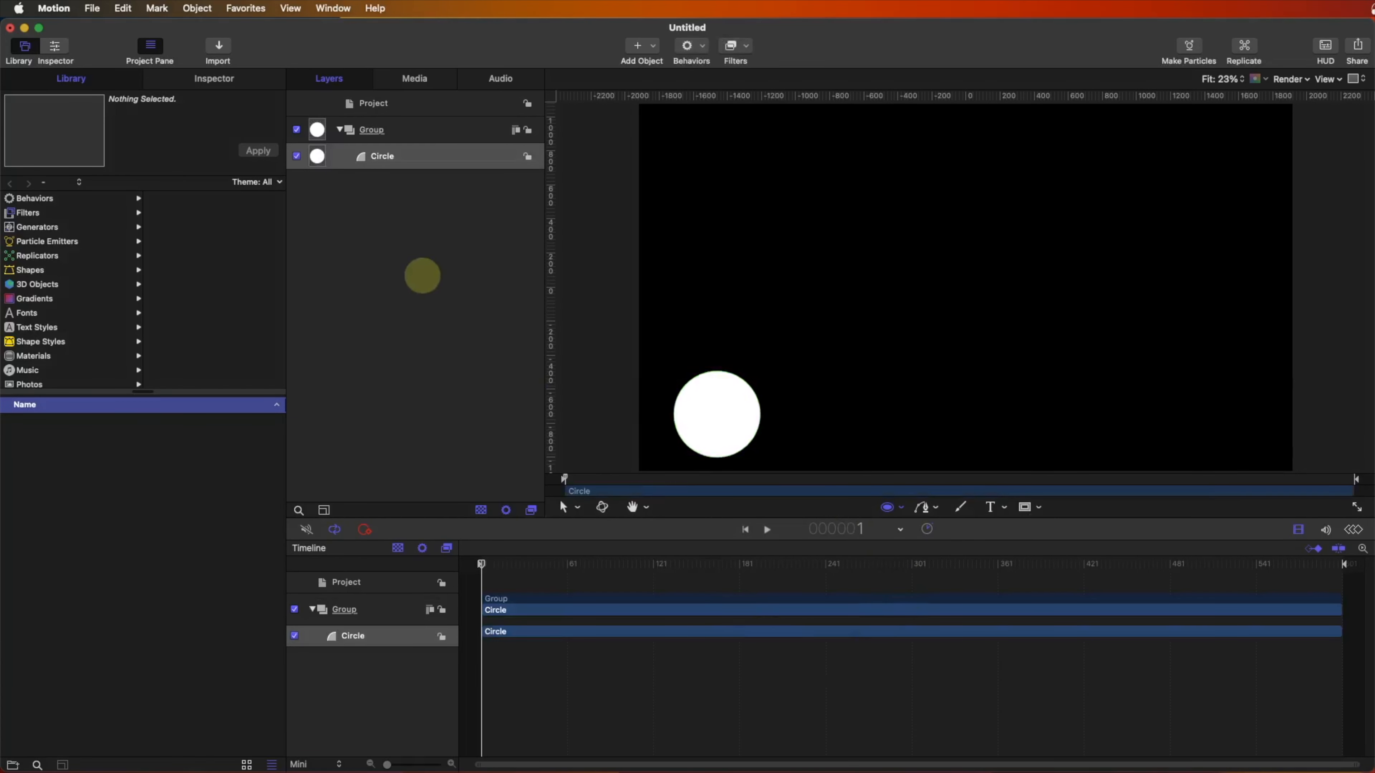
# - Import the YOUTUBE logo image into the project as a layer above the circle's group and hide it
pyautogui.click(412, 210)
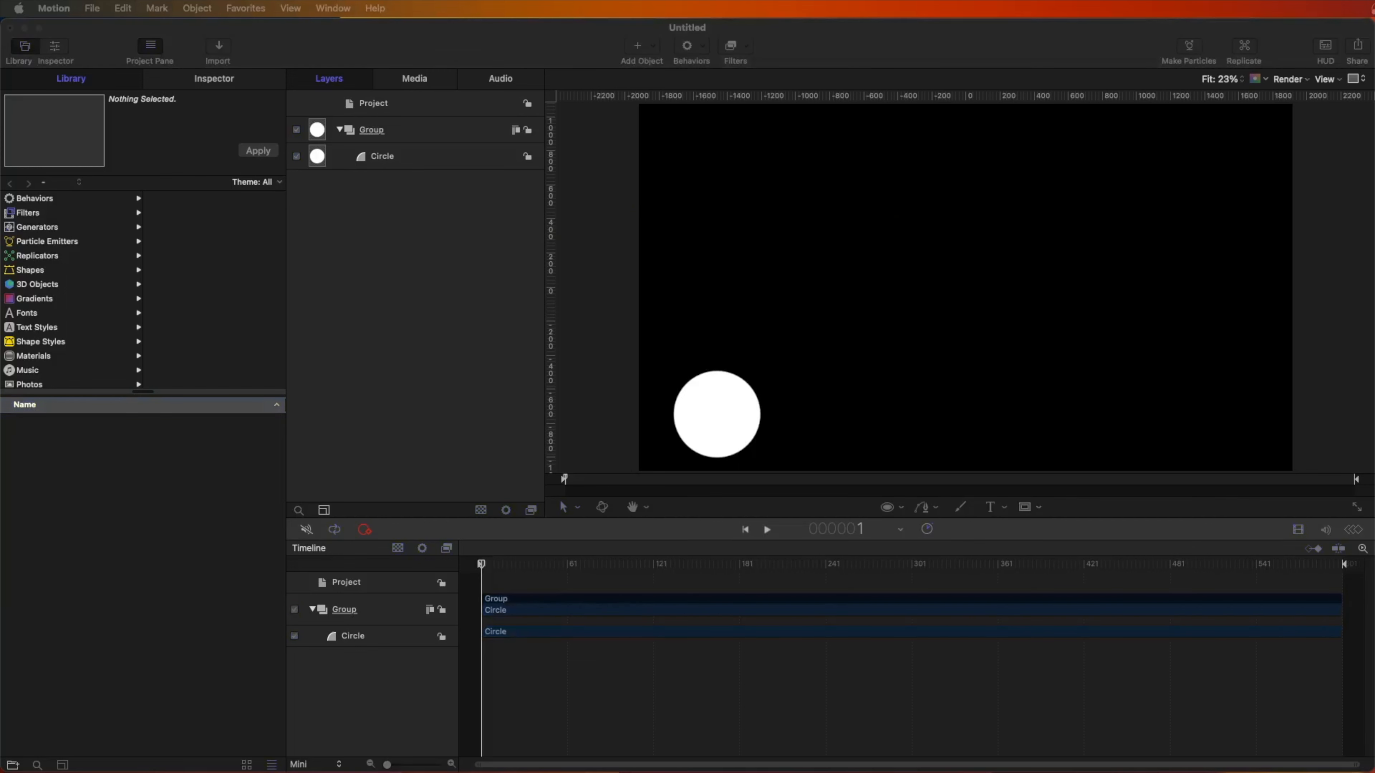
pyautogui.moveTo(1000, 284); pyautogui.dragTo(347, 215)
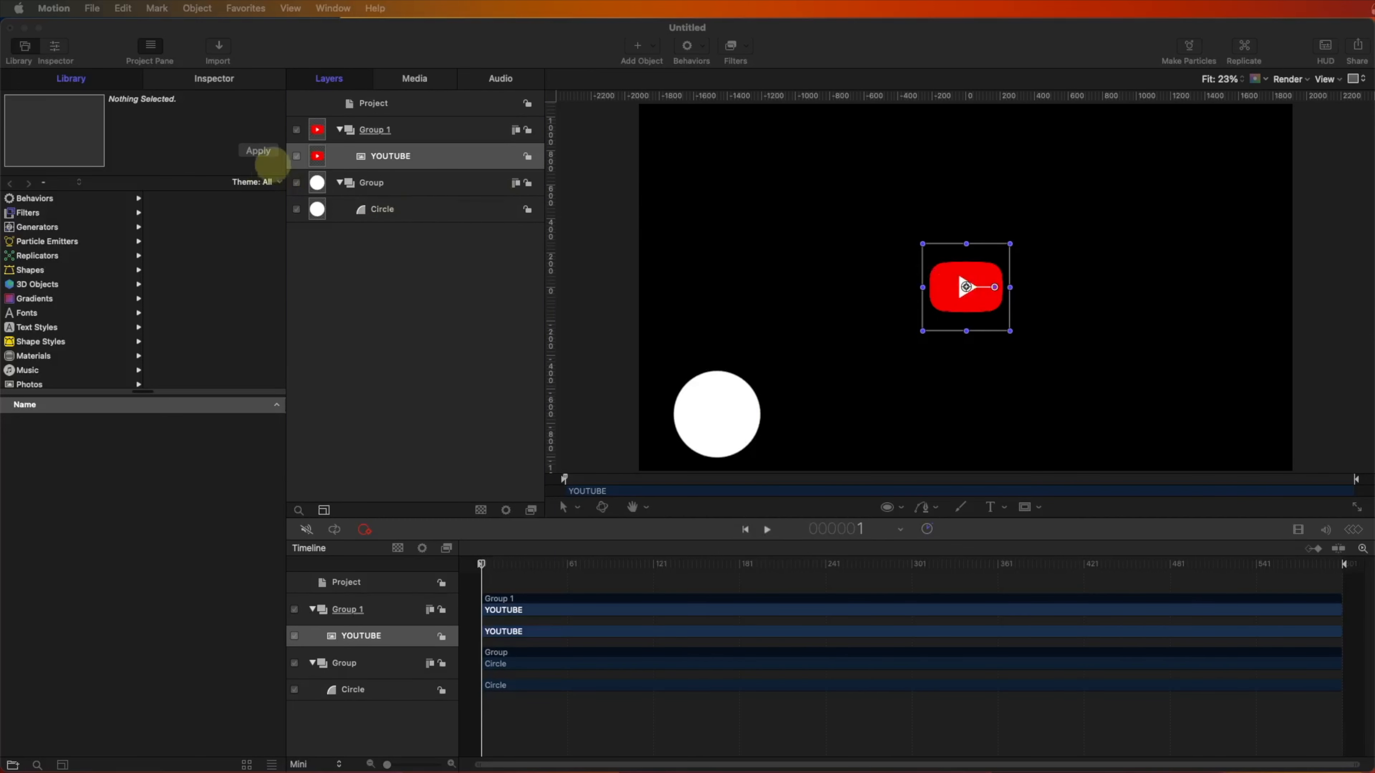
pyautogui.click(348, 259)
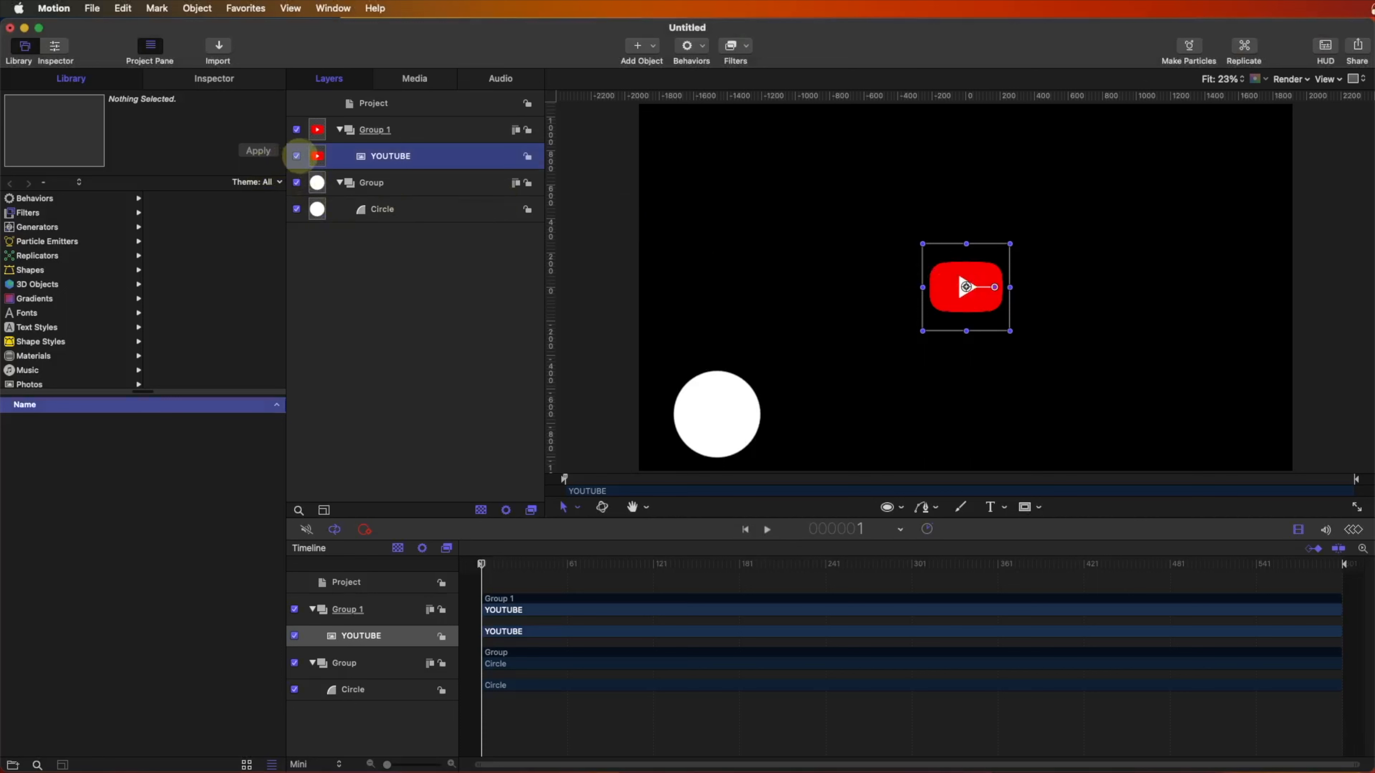
pyautogui.click(297, 156)
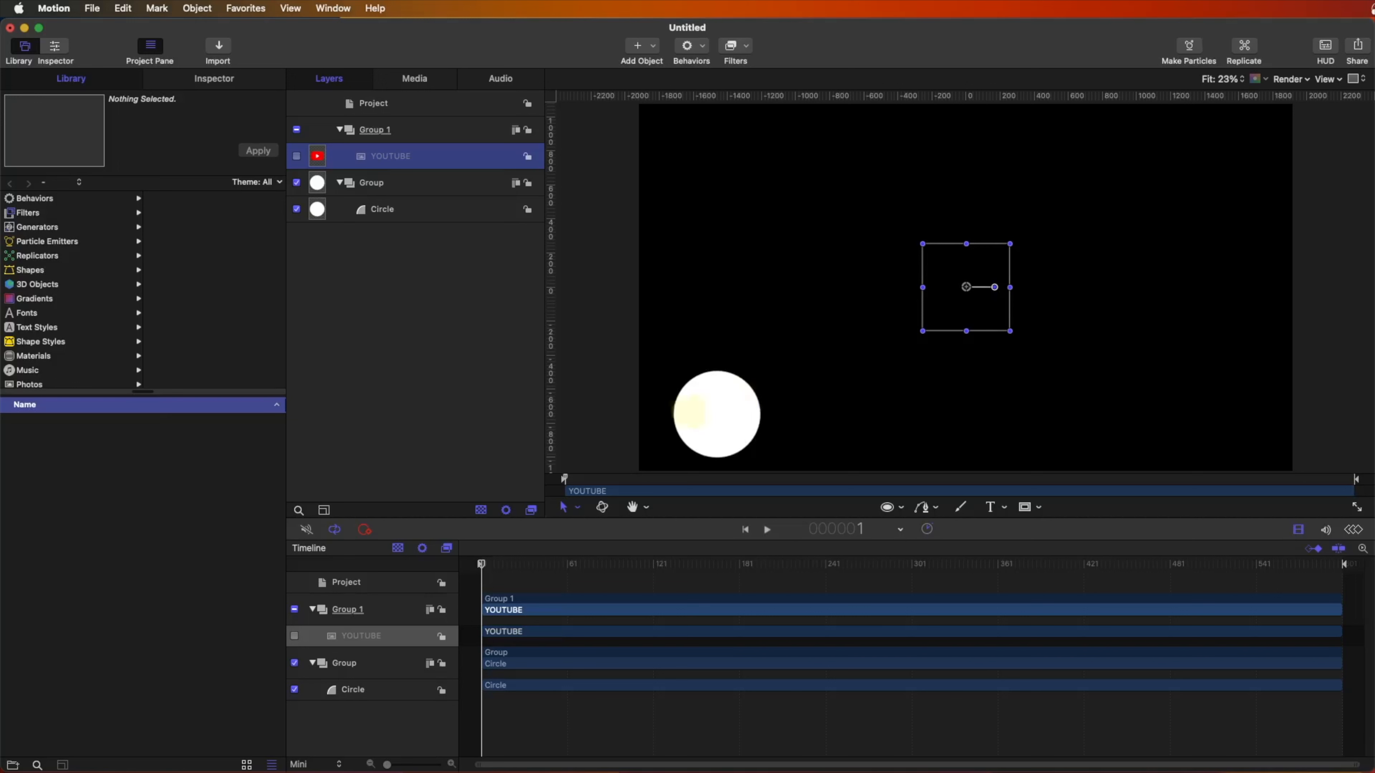
pyautogui.click(402, 283)
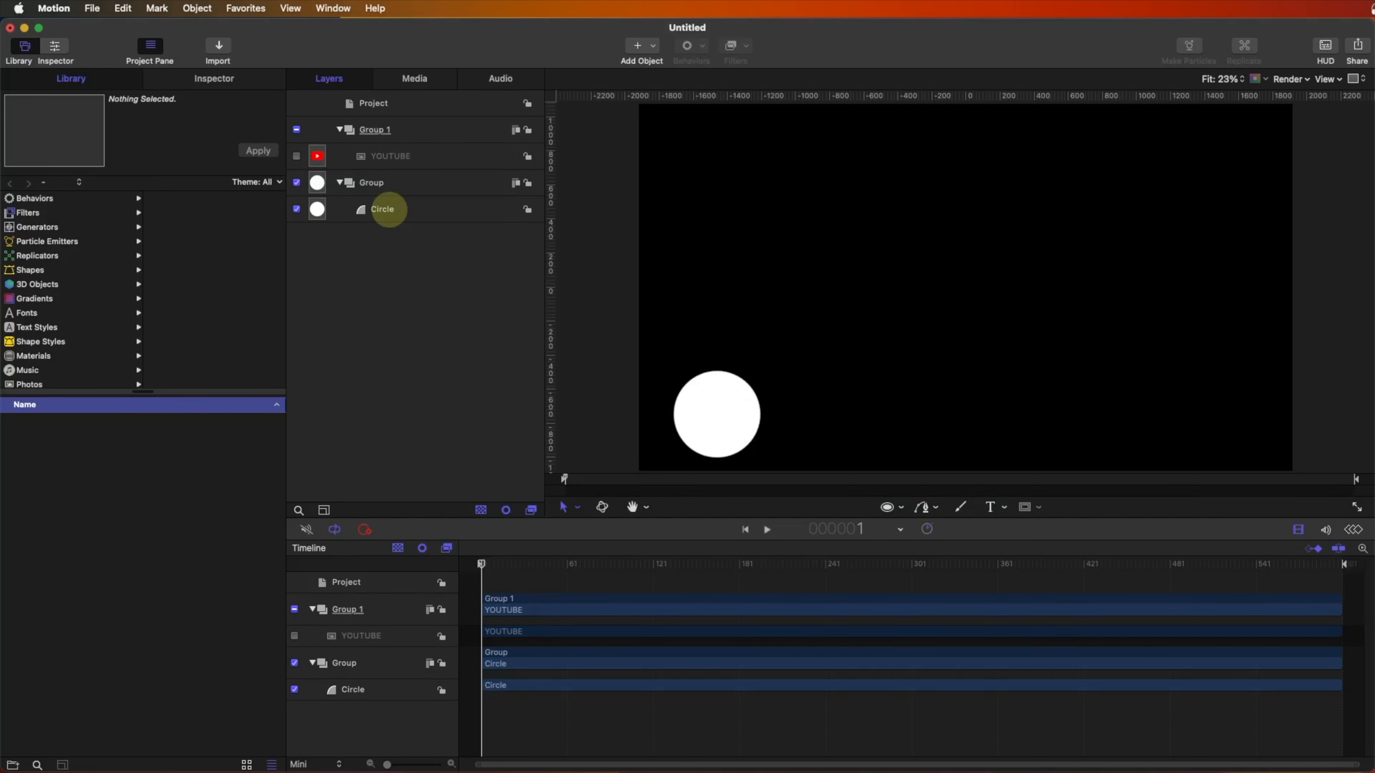
# - Keyframe the circle's scale from 0% at frame 1 to 100% at about frame 30
pyautogui.click(388, 210)
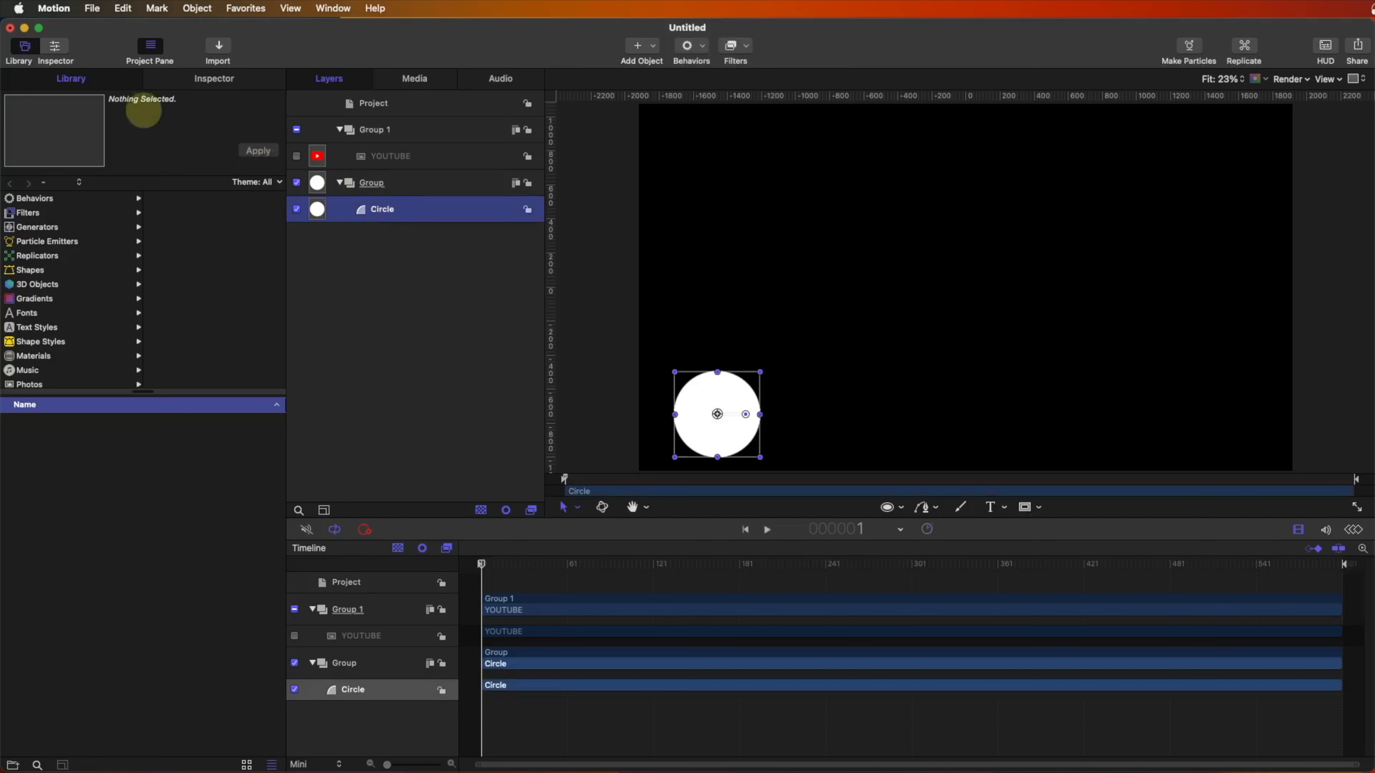
pyautogui.click(209, 80)
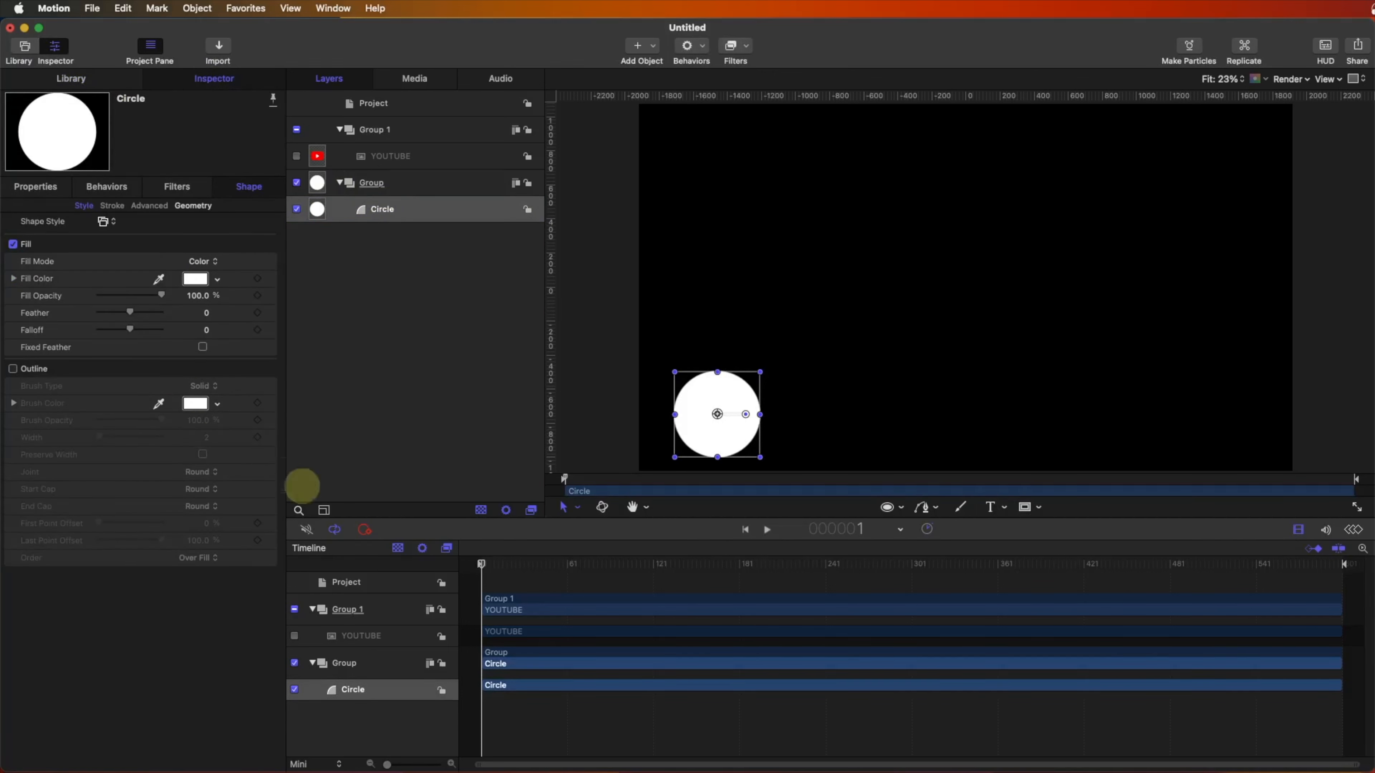
pyautogui.moveTo(501, 565)
pyautogui.mouseDown()
pyautogui.moveTo(522, 566)
pyautogui.moveTo(482, 565)
pyautogui.mouseUp()
pyautogui.click(35, 187)
pyautogui.click(258, 263)
pyautogui.moveTo(114, 262); pyautogui.dragTo(98, 262)
pyautogui.moveTo(482, 564); pyautogui.dragTo(518, 565)
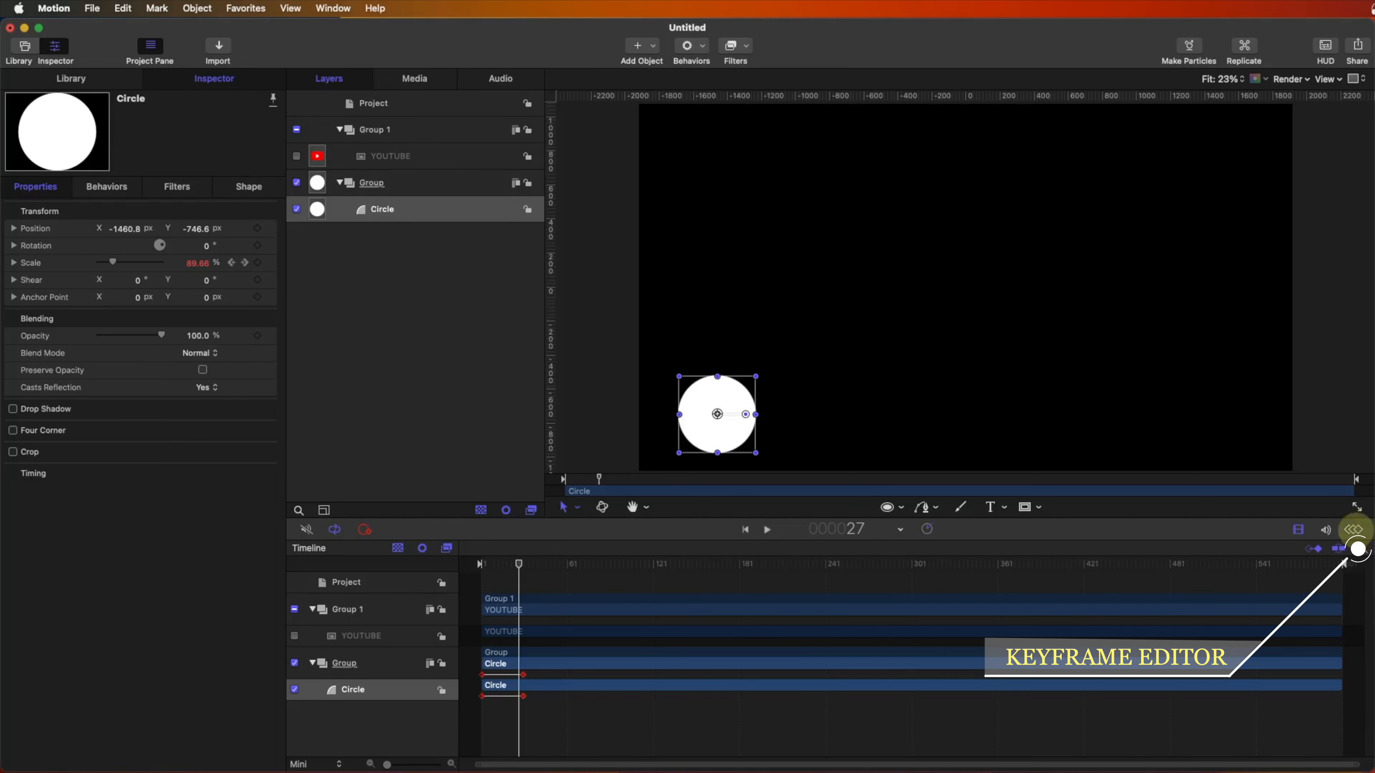
# - Select both scale keyframes of the circle in the keyframe editor and change their interpolation to a smooth curve with Bezier handles
pyautogui.click(1353, 530)
pyautogui.moveTo(541, 706); pyautogui.dragTo(472, 759)
pyautogui.rightClick(522, 728)
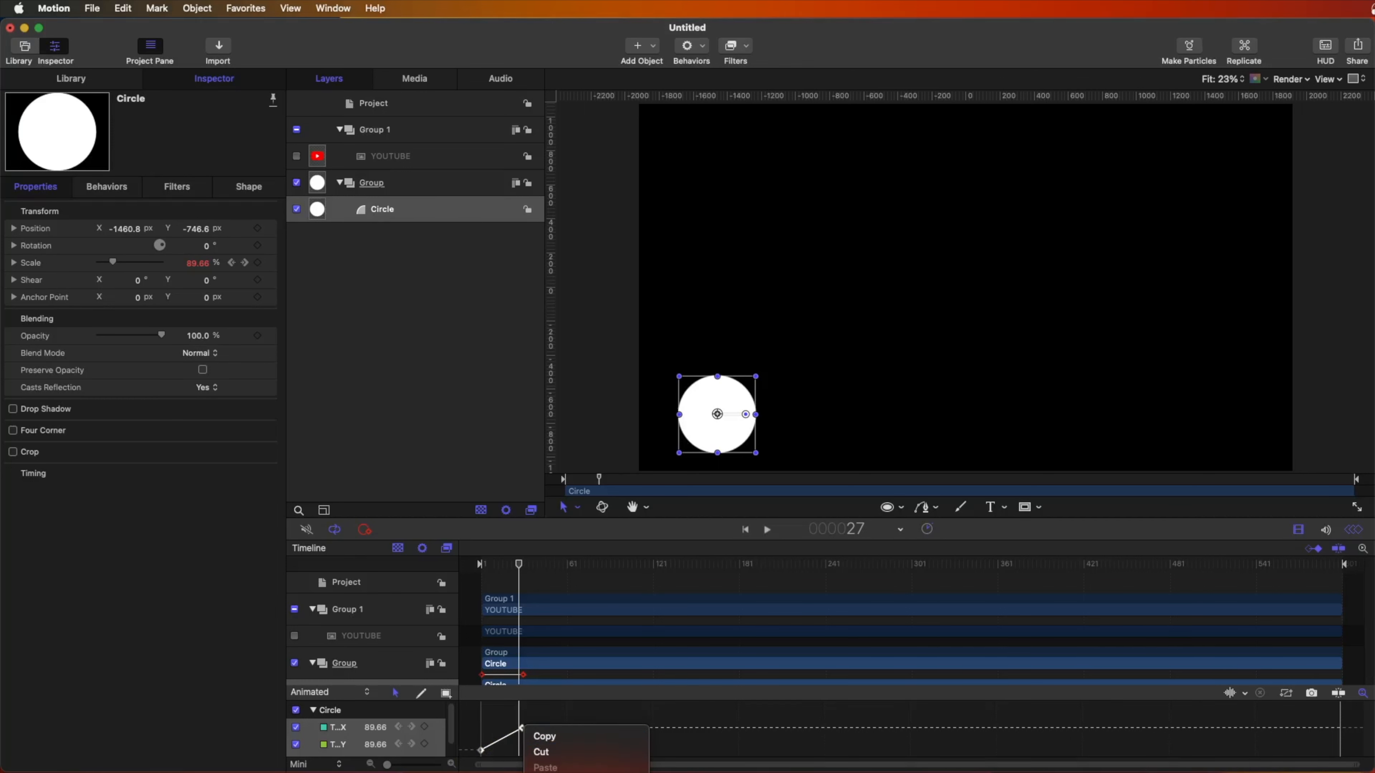
pyautogui.click(586, 772)
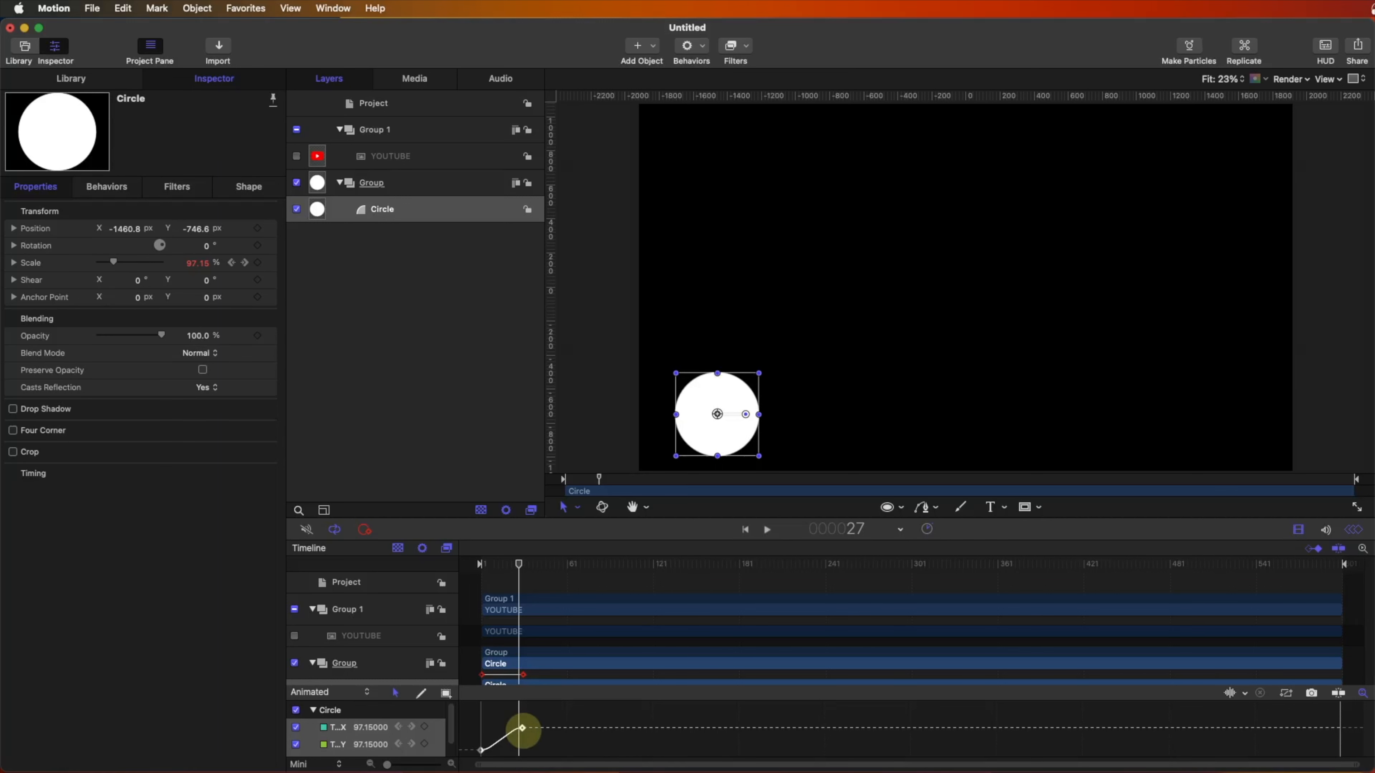
pyautogui.rightClick(522, 727)
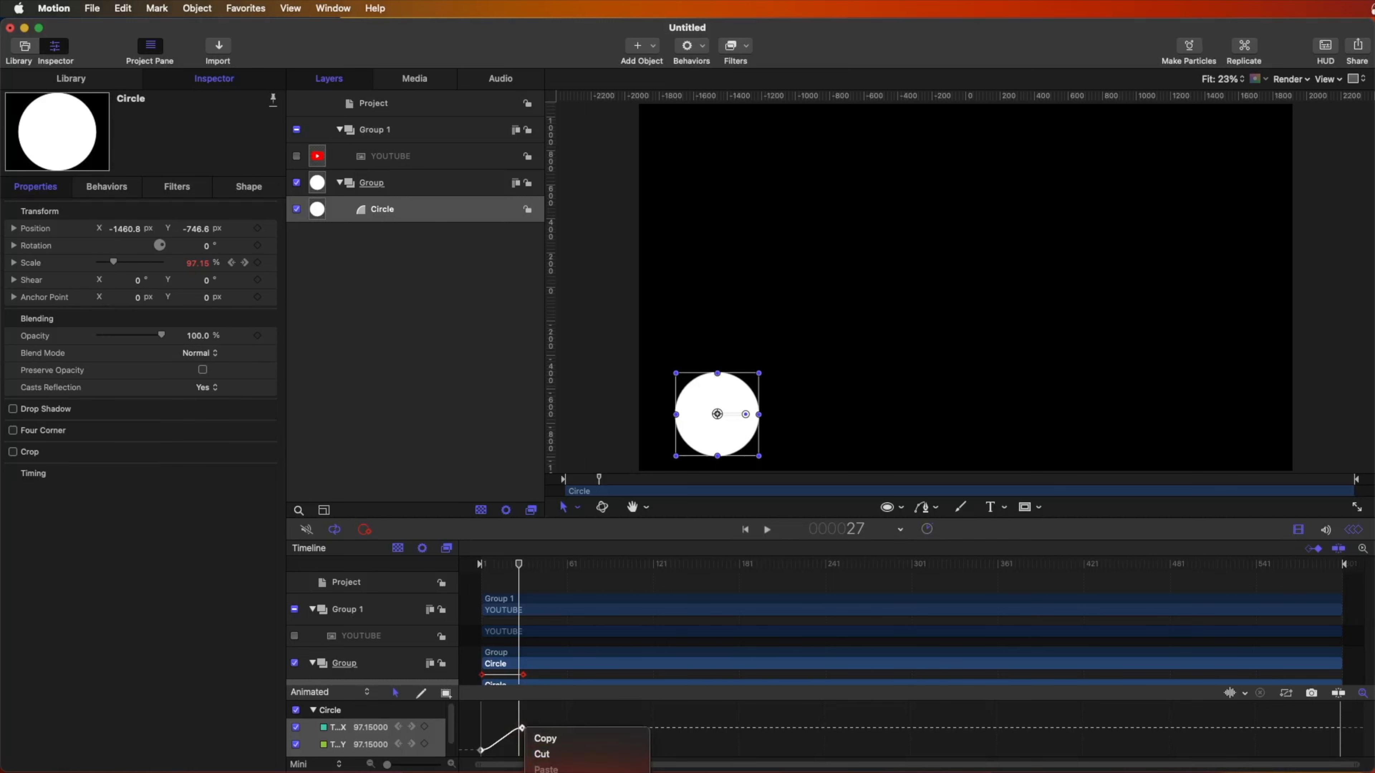
pyautogui.click(586, 772)
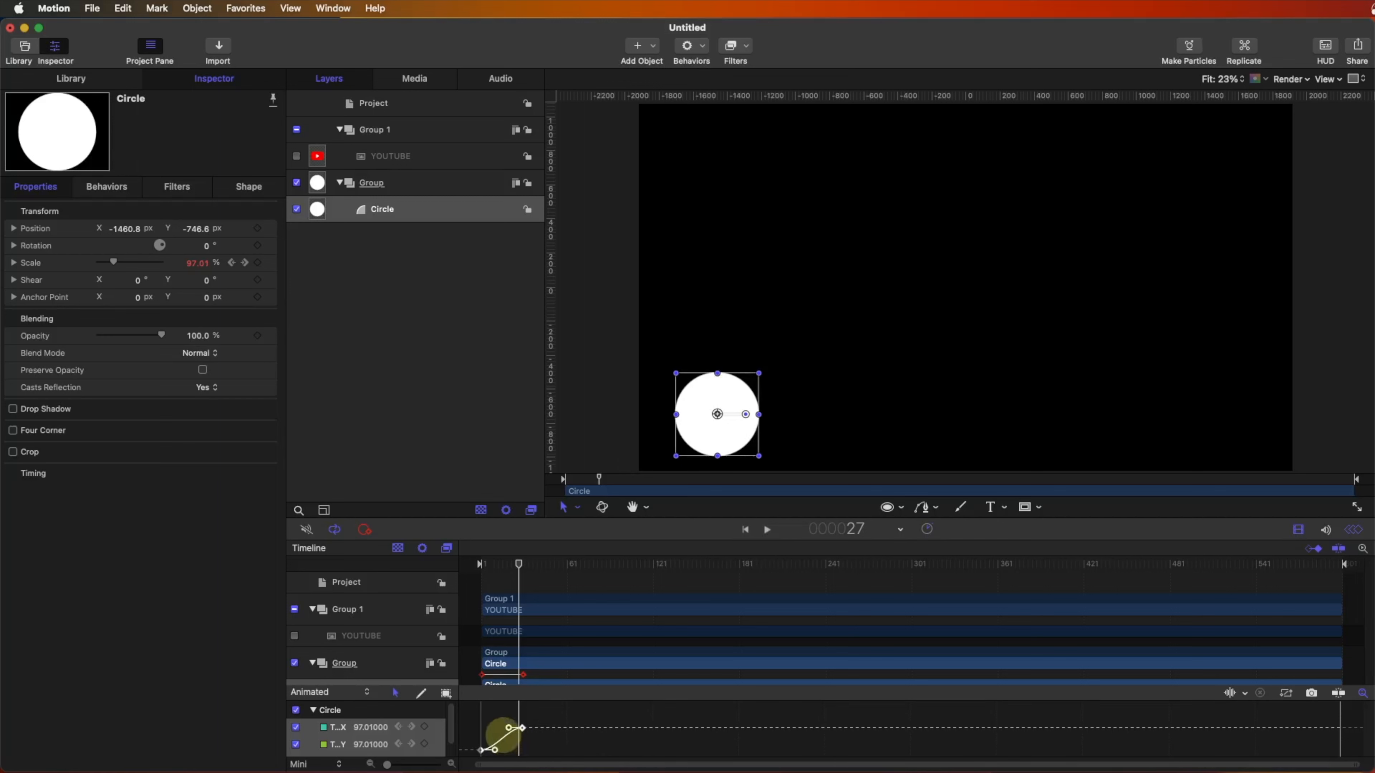
# - Play back the circle's scale animation from frame 1 to check the easing
pyautogui.moveTo(518, 563); pyautogui.dragTo(480, 564)
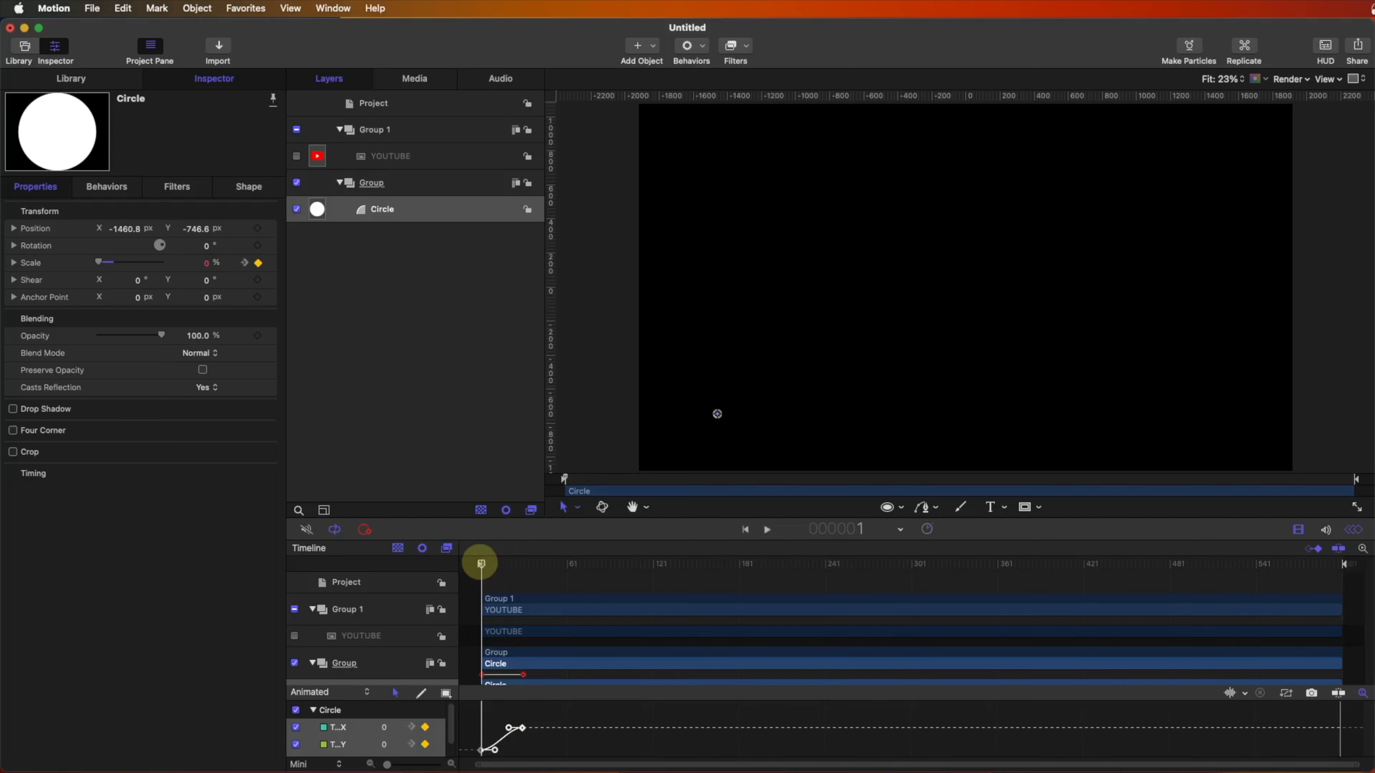
pyautogui.press('space')
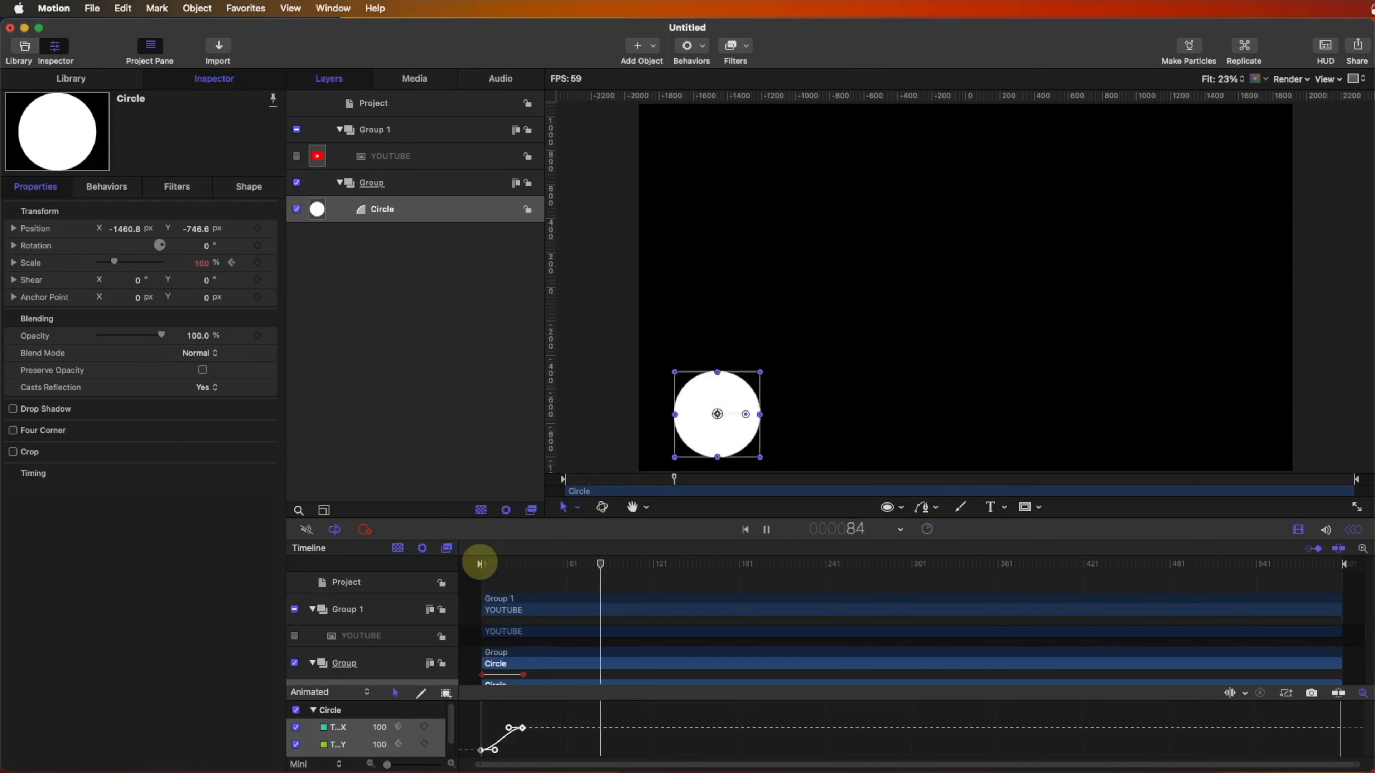
pyautogui.moveTo(512, 570); pyautogui.dragTo(478, 578)
pyautogui.press('space')
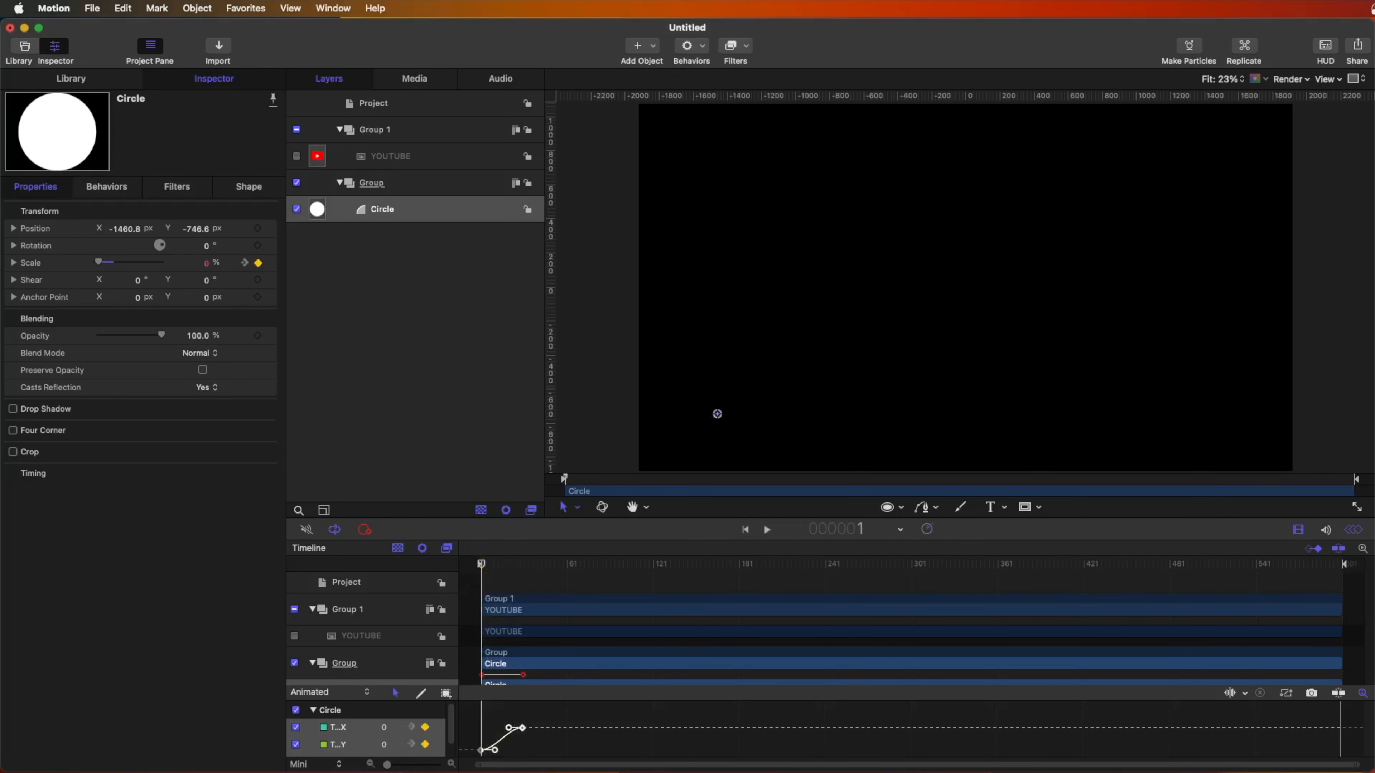